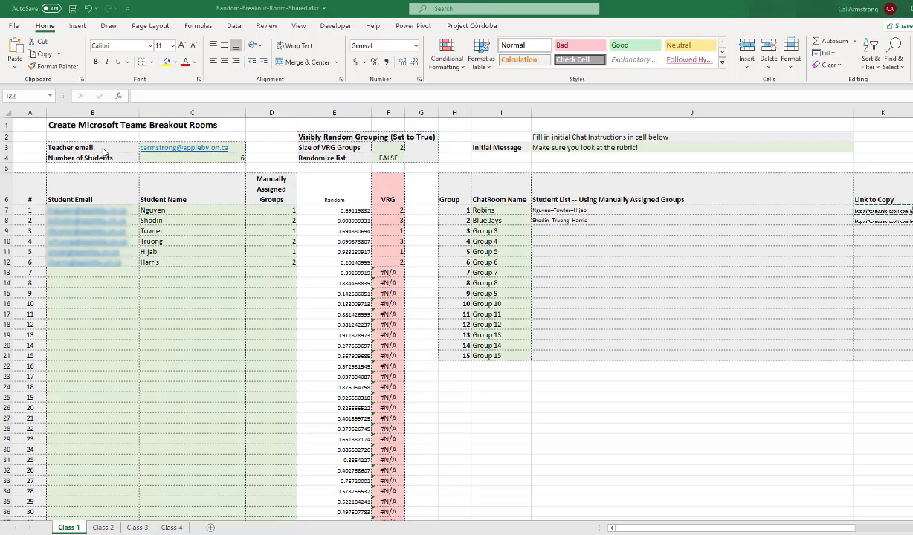
- Examine the class sheets, the teacher email and student count fields, the numbered student rows and the chat room group list
left_click(103, 527)
left_click(136, 527)
left_click(72, 528)
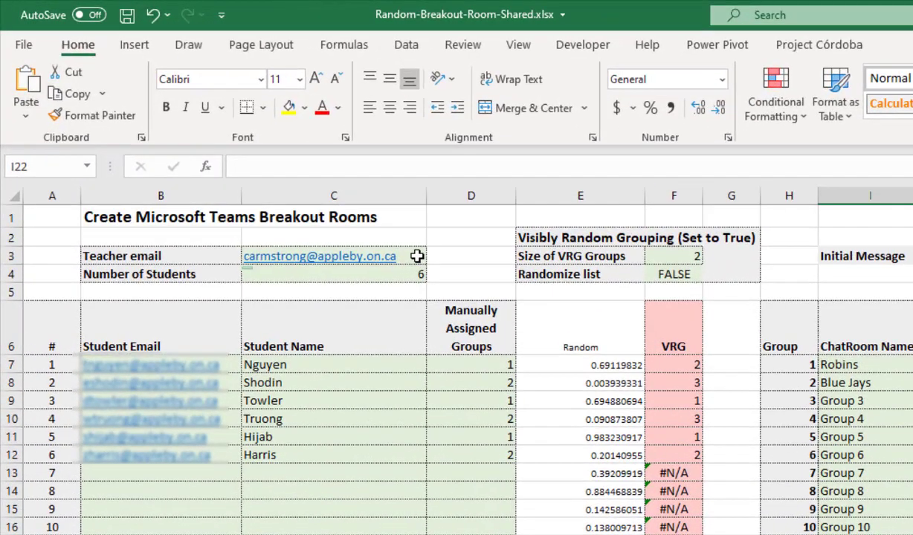
left_click(403, 251)
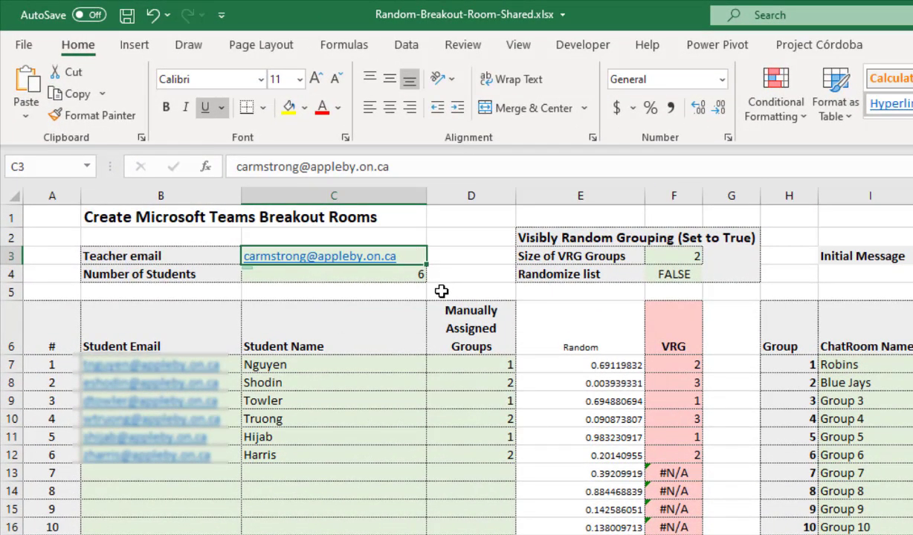
left_click(345, 274)
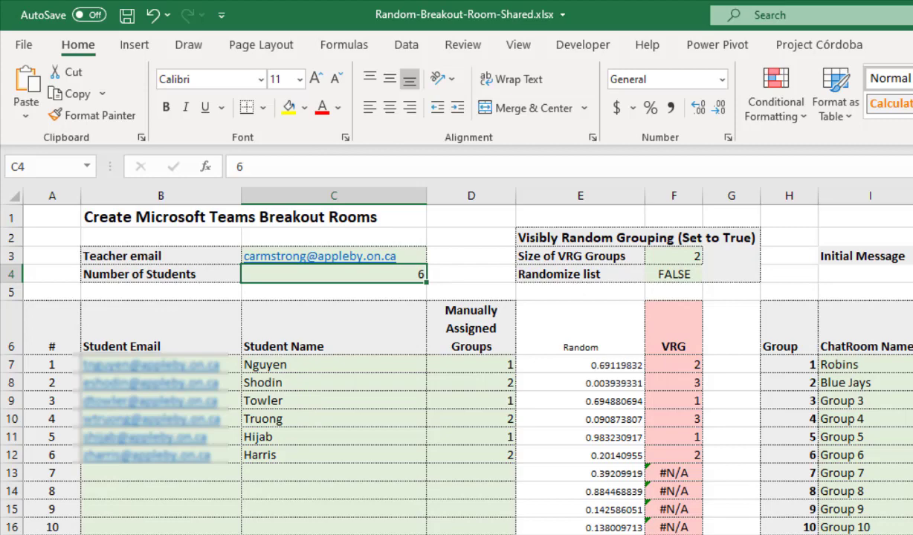
scroll(290, 416, "down", 4)
scroll(290, 416, "down", 4)
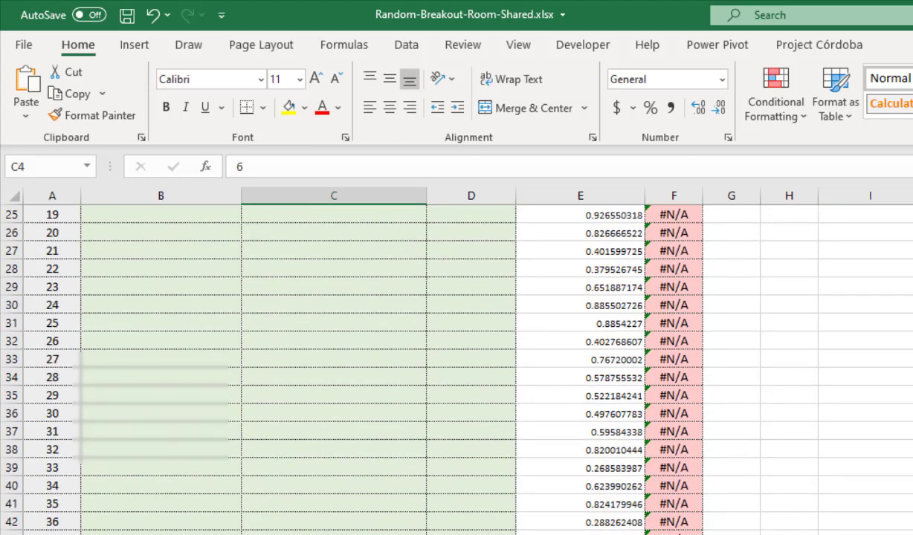
scroll(290, 416, "up", 8)
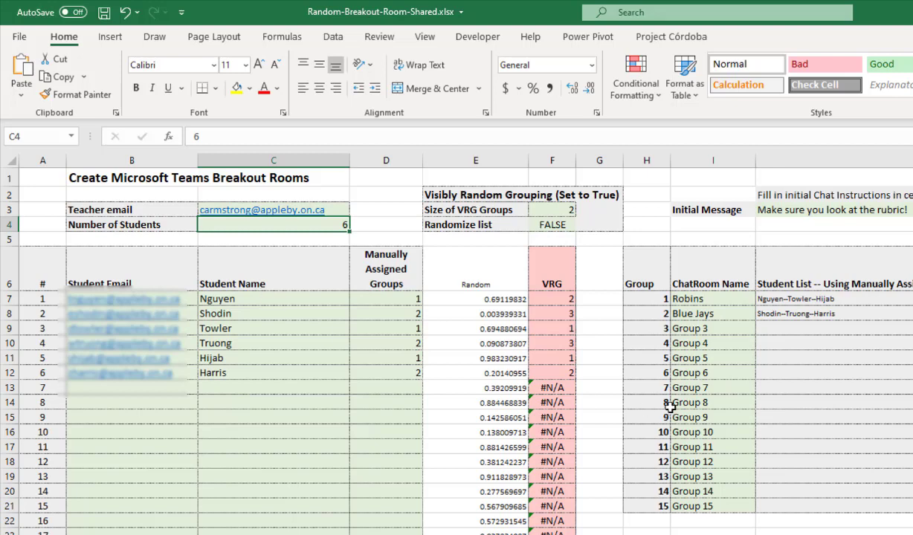
left_click_drag(749, 283, 807, 297)
left_click(813, 342)
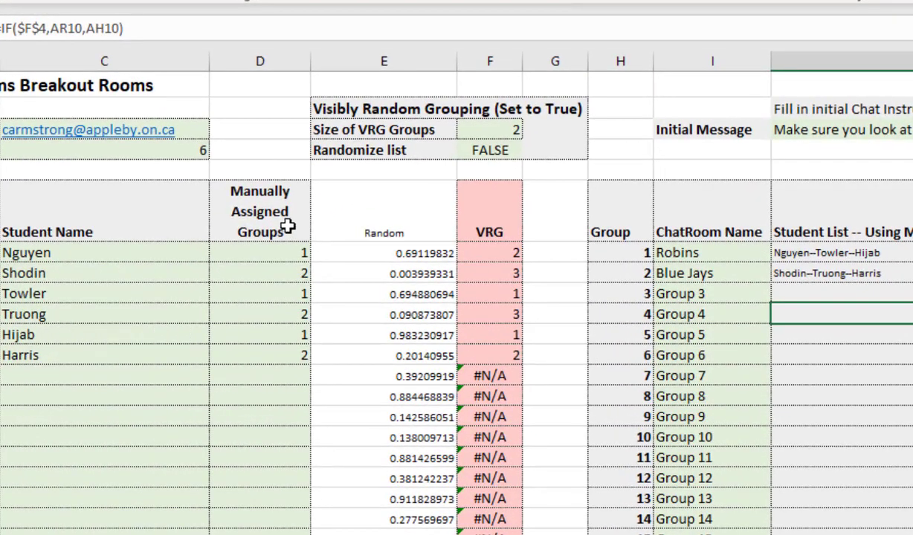
- Set the manually assigned groups of the third to sixth students, D9:D12, to 3, 4, 5 and 6
left_click_drag(271, 253, 265, 284)
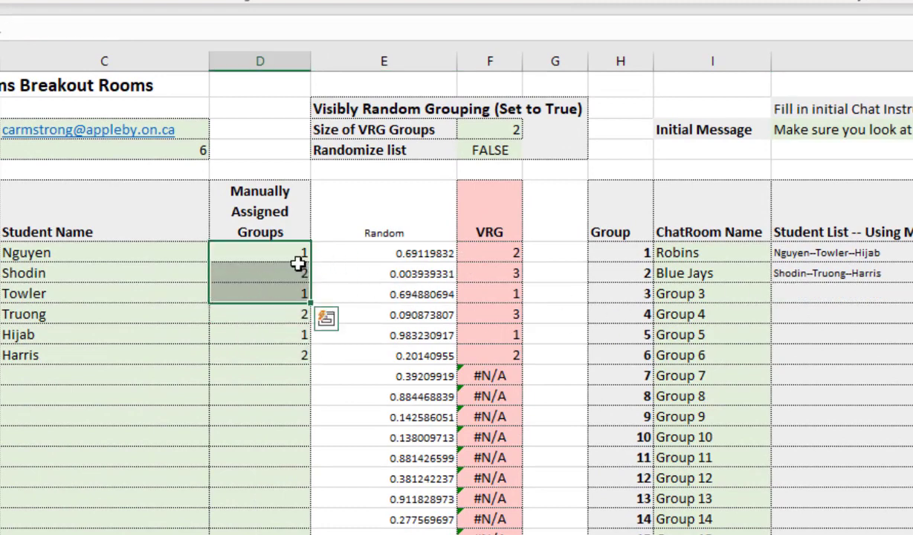
left_click(280, 297)
type("3")
key("Return")
type("5")
key("Return")
key("Up")
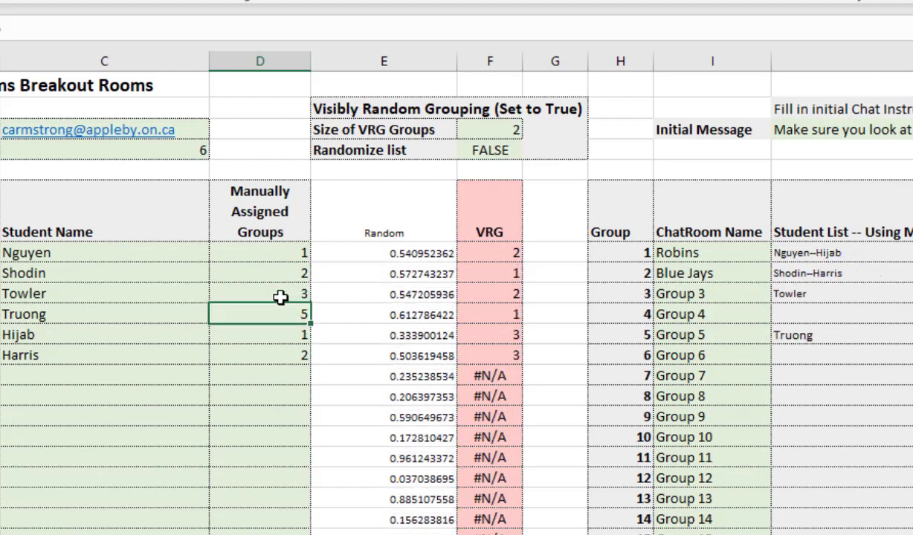
type("4")
key("Return")
type("5")
key("Return")
type("6")
key("Return")
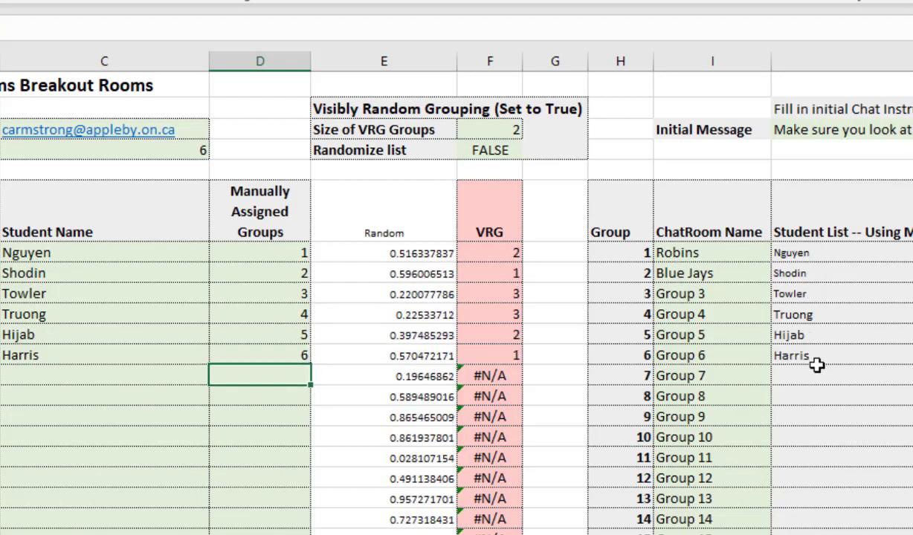
- Reassign the third to sixth students in D9:D12 to manual groups 1, 2, 1 and 2
left_click(285, 255)
key("Down")
key("Down")
type("12")
key("Return")
key("Up")
type("1")
key("Return")
type("2")
key("Return")
type("1")
key("Return")
type("2")
key("Return")
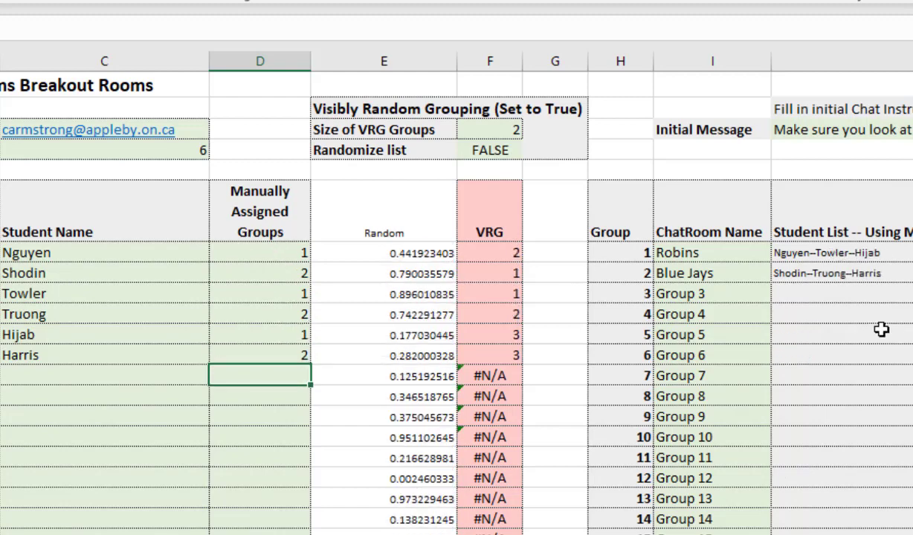
- Add the class prefix "3U-" to the group 1 chat room name, making it 3U-Robins
left_click(673, 256)
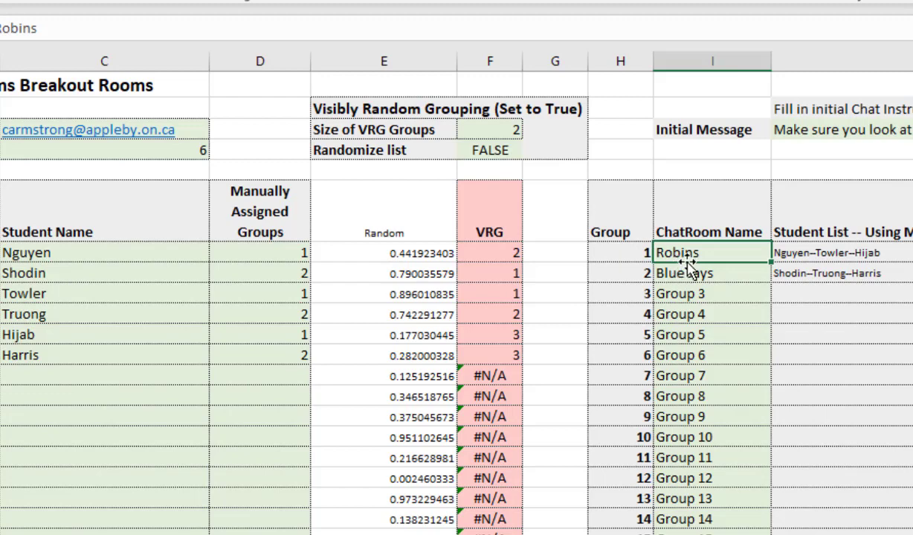
left_click(700, 273)
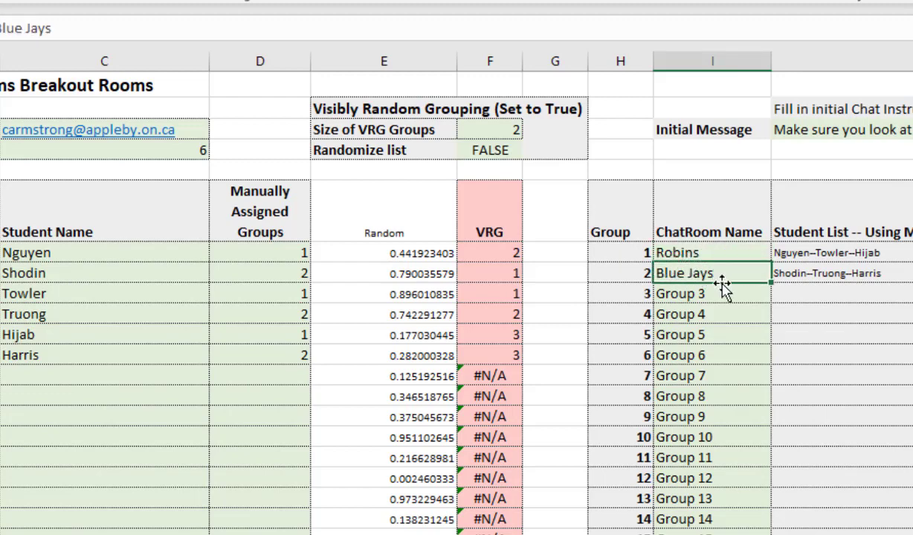
left_click(703, 253)
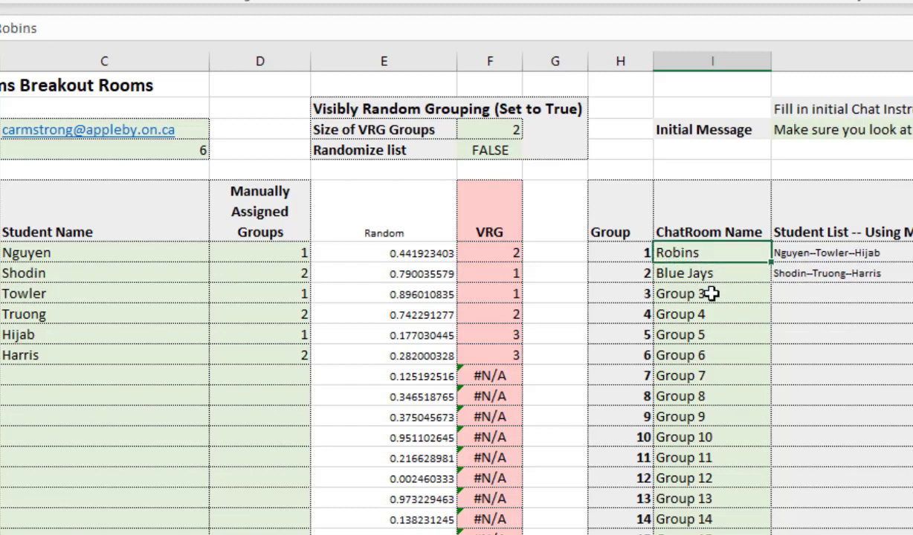
double_click(657, 252)
type("3U-")
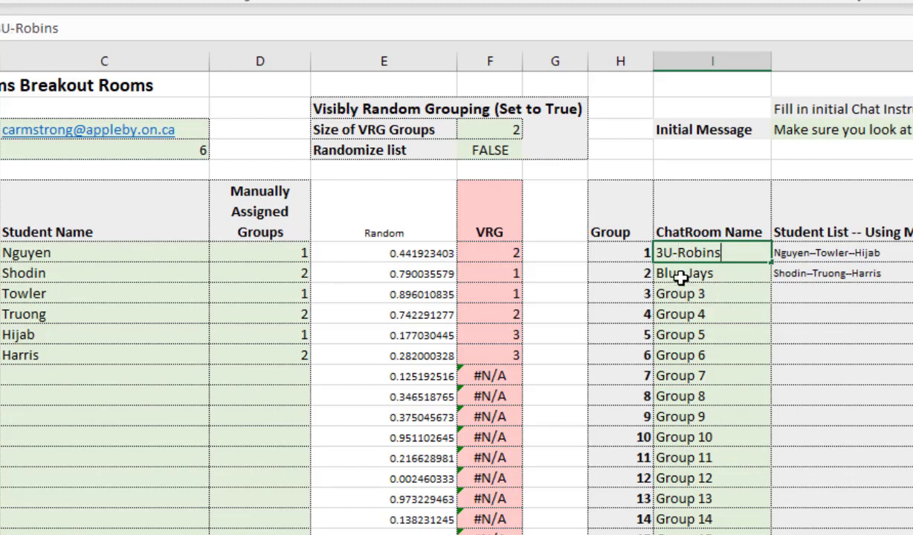
- Add the same class prefix to the group 2 chat room name, making it 3U-Blue Jays
left_click(679, 275)
type("3U")
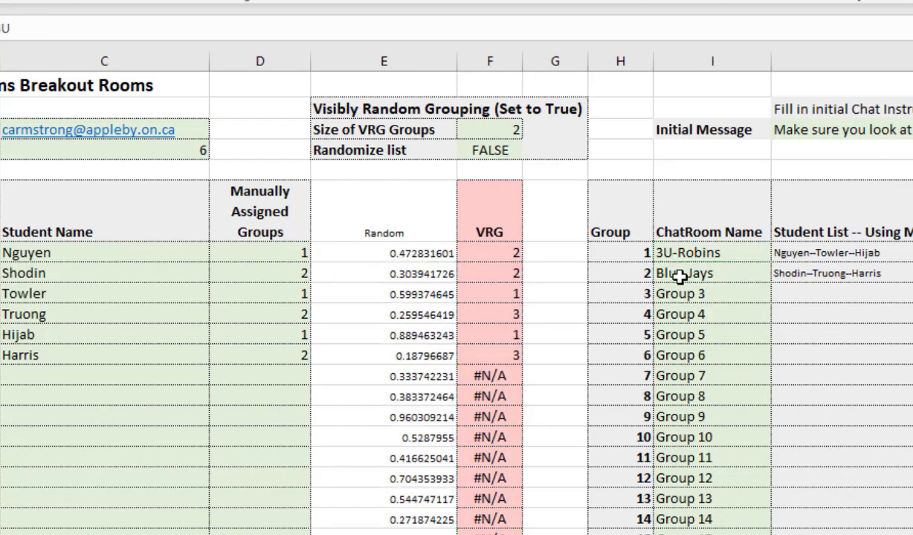
left_click(679, 275)
double_click(657, 273)
type("3U-")
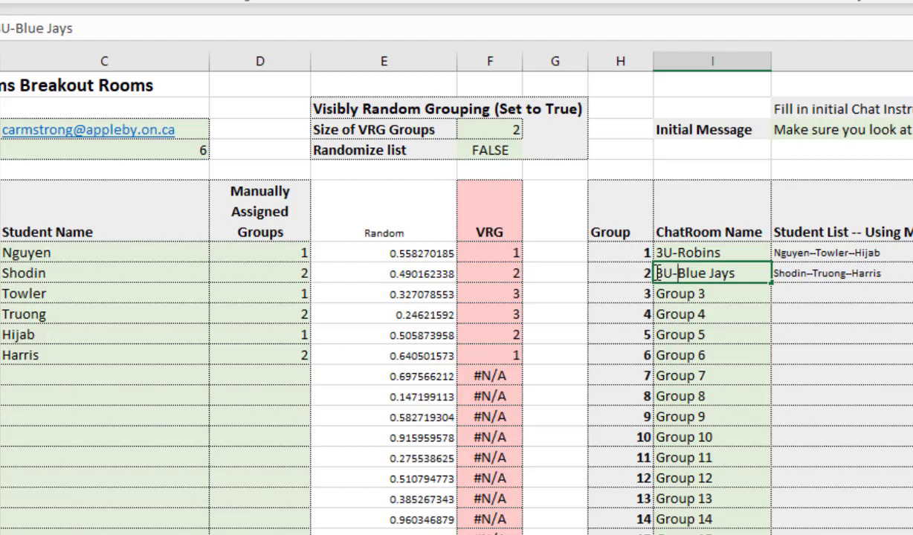
left_click(683, 333)
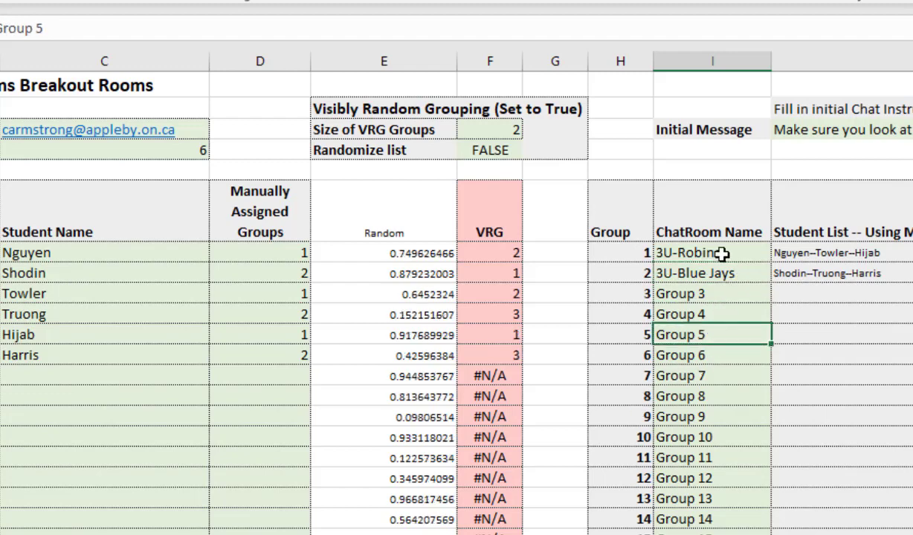
- Swap the first two students' manually assigned groups, setting D7 to 2 and D8 to 1
left_click(831, 273)
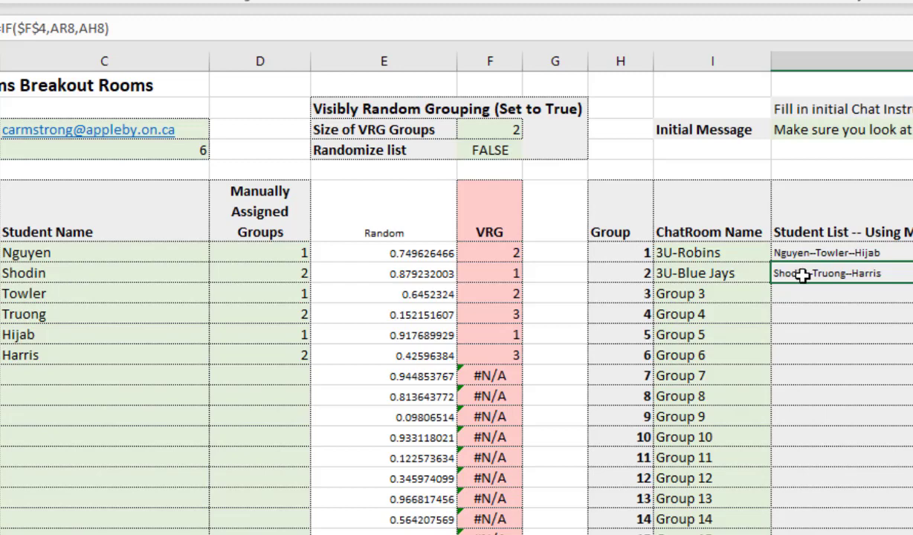
left_click(274, 253)
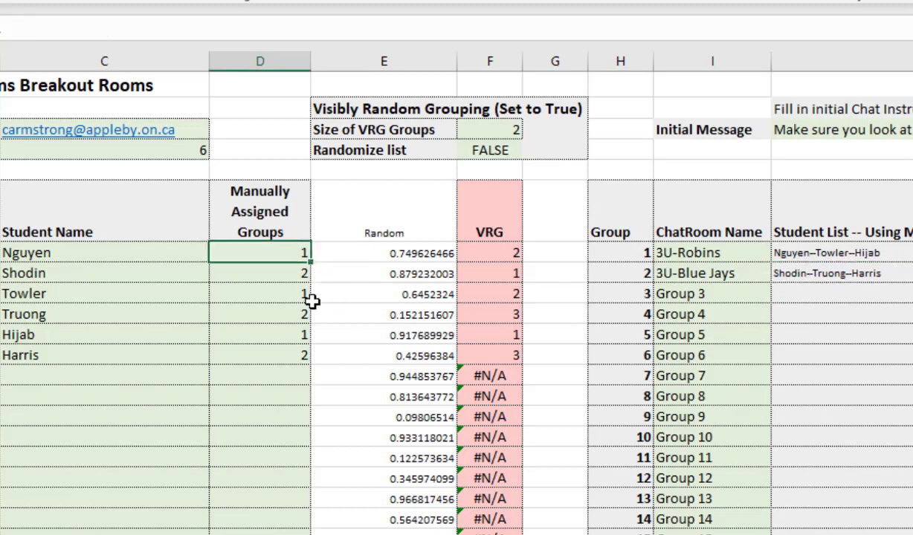
type("2")
key("Return")
type("1")
key("Return")
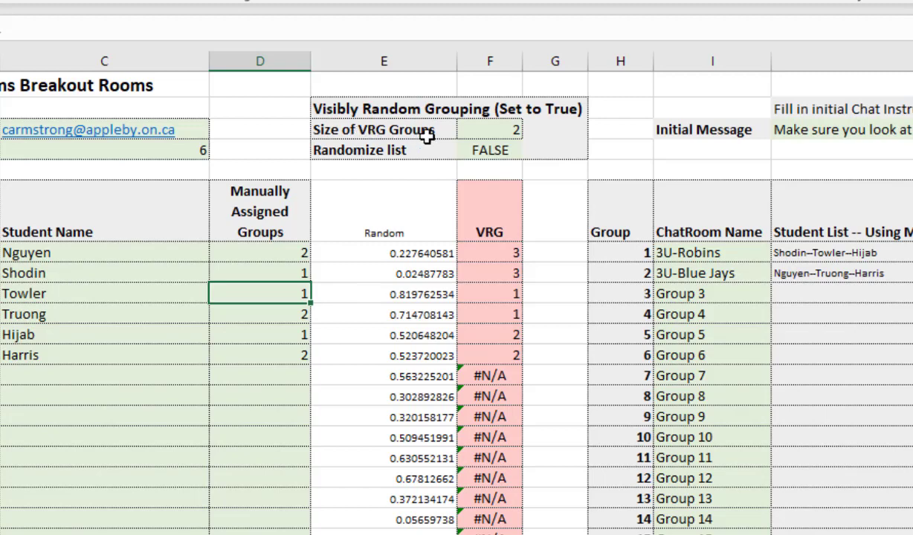
- Turn on visibly random grouping by setting Randomize list to TRUE
left_click(485, 151)
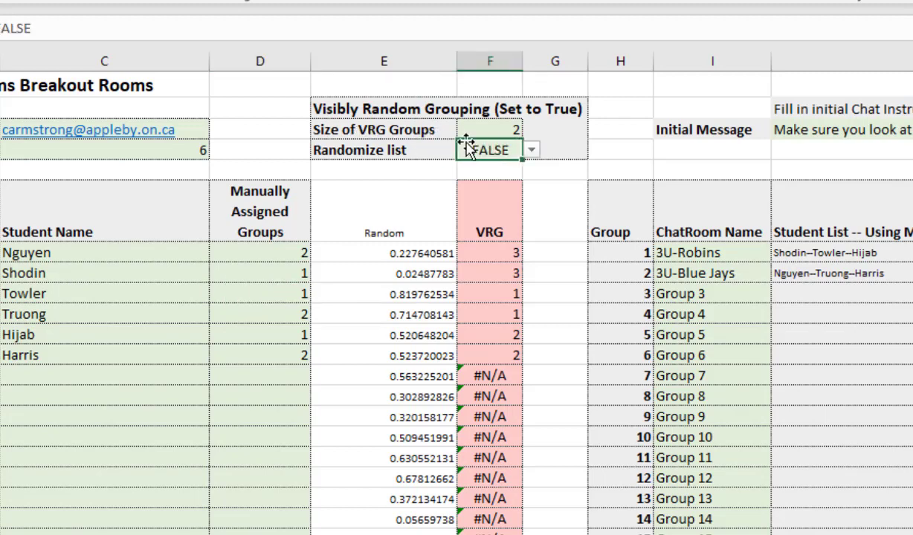
left_click(367, 133)
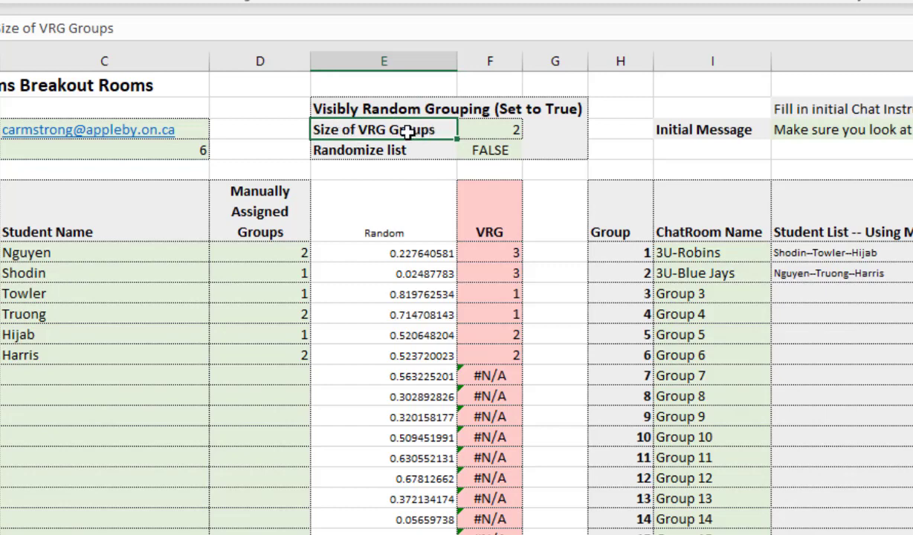
left_click(476, 133)
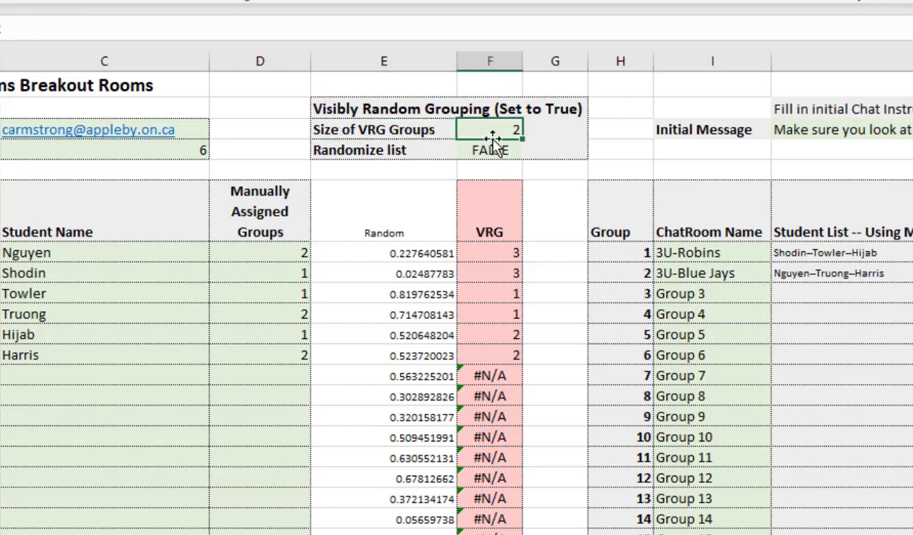
left_click(500, 150)
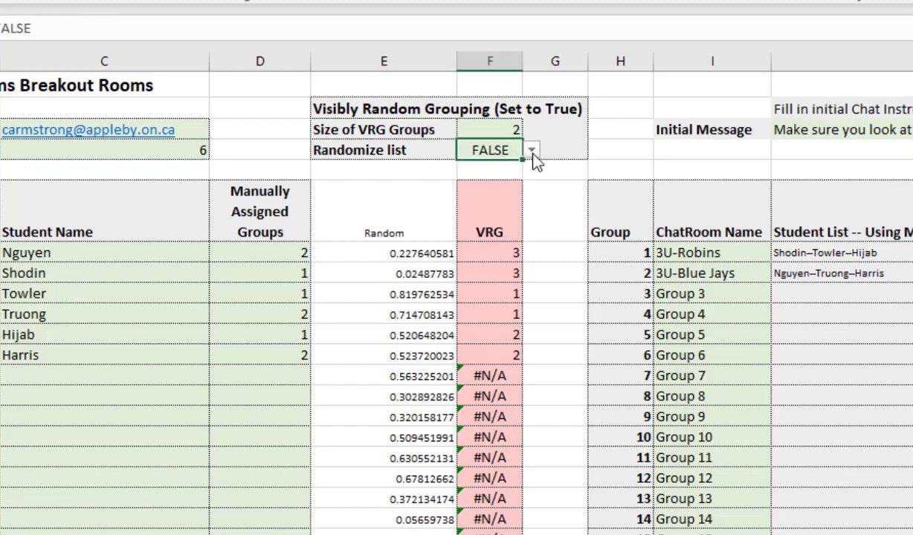
left_click(532, 151)
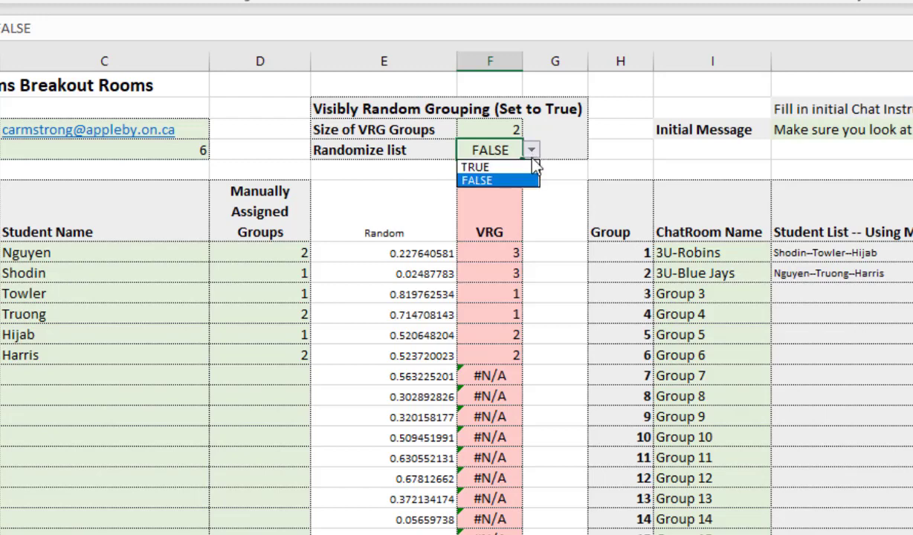
left_click(534, 171)
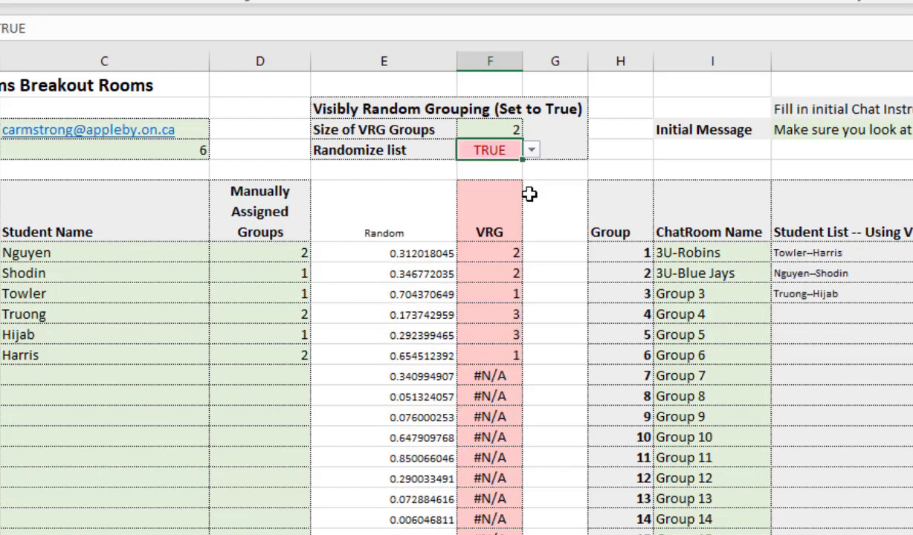
- Examine the students' random group numbers in the VRG column and the matching student lists per chat room
left_click_drag(483, 252, 510, 351)
left_click(552, 267)
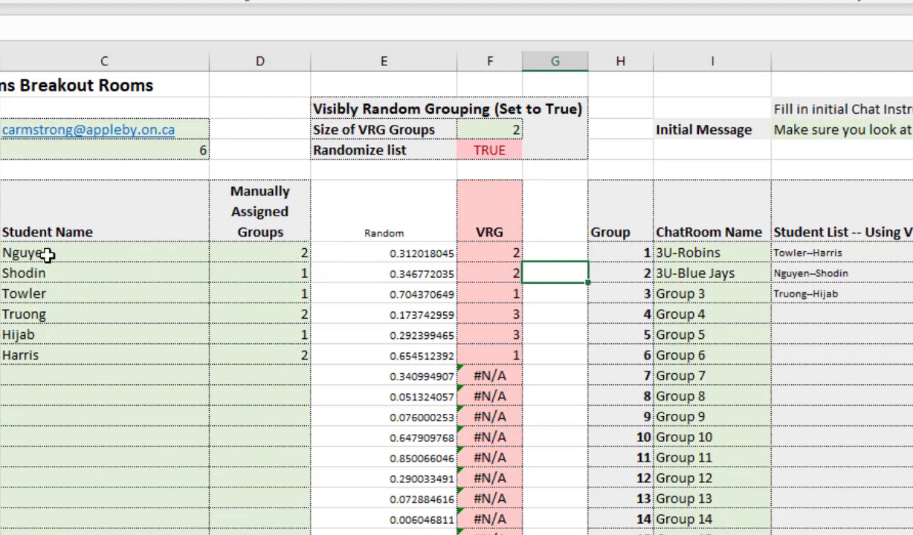
left_click(113, 253)
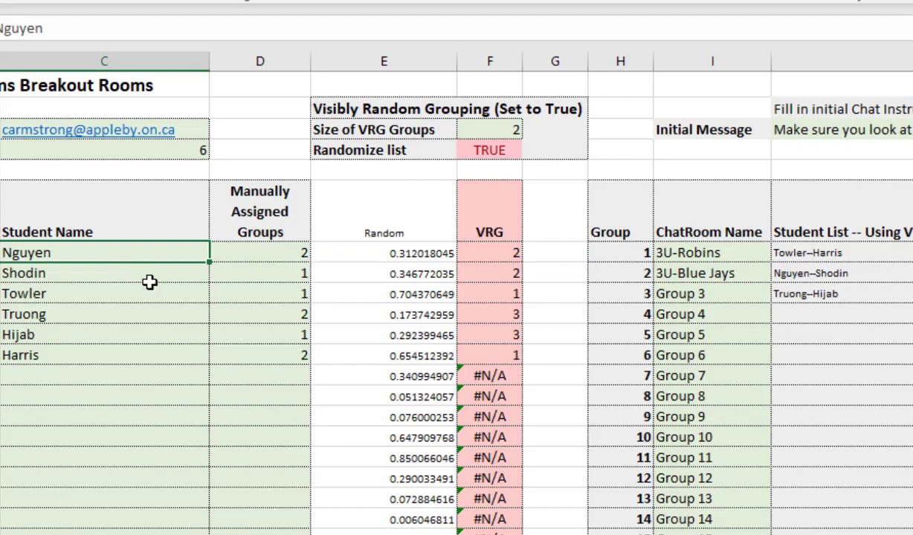
left_click(546, 304)
left_click_drag(502, 253, 511, 354)
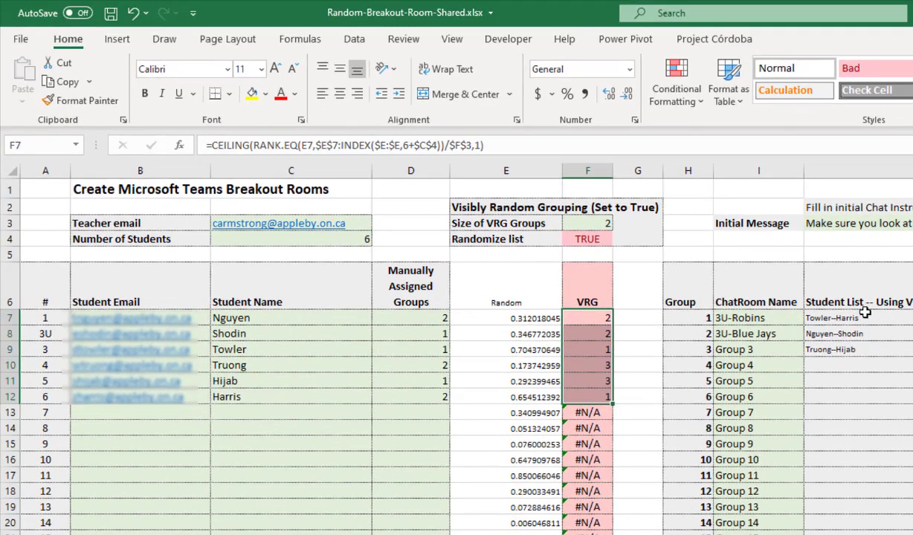
left_click_drag(864, 312, 872, 349)
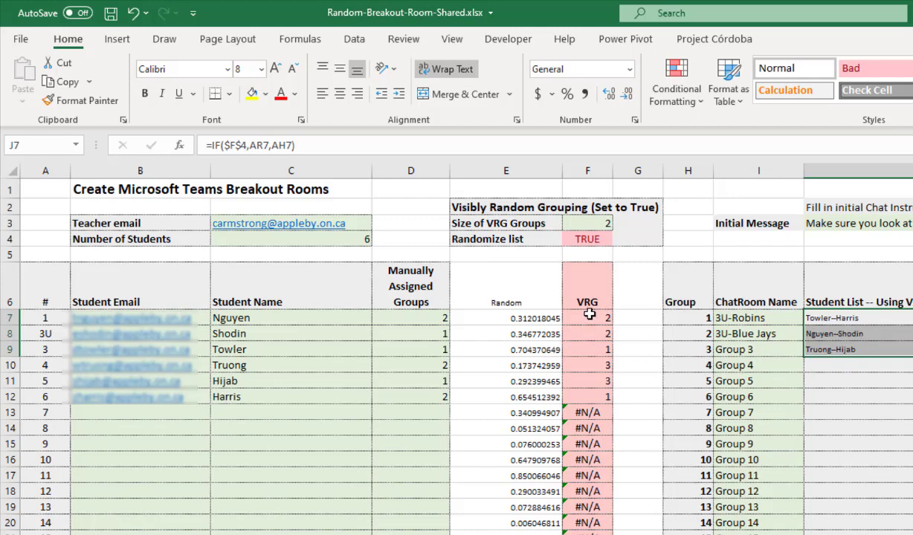
- Copy the VRG group numbers in F7:F12 and paste them as values into the Manually Assigned Groups column starting at D7
left_click_drag(588, 319, 603, 399)
key("ctrl+c")
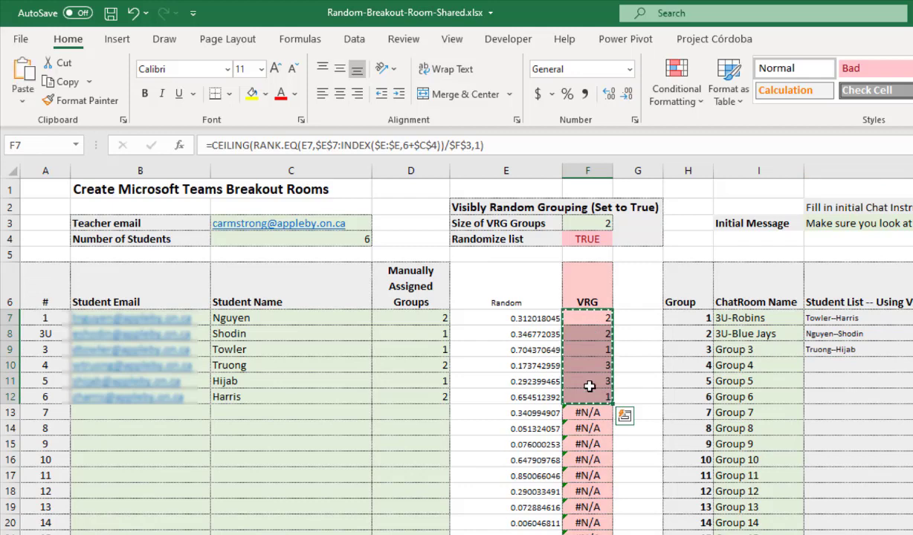
left_click(392, 316)
left_click(22, 101)
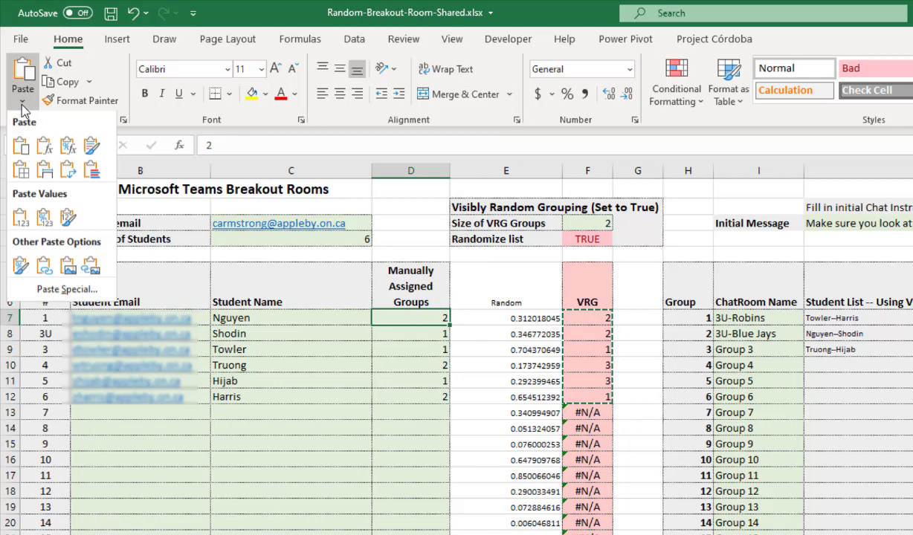
left_click(24, 223)
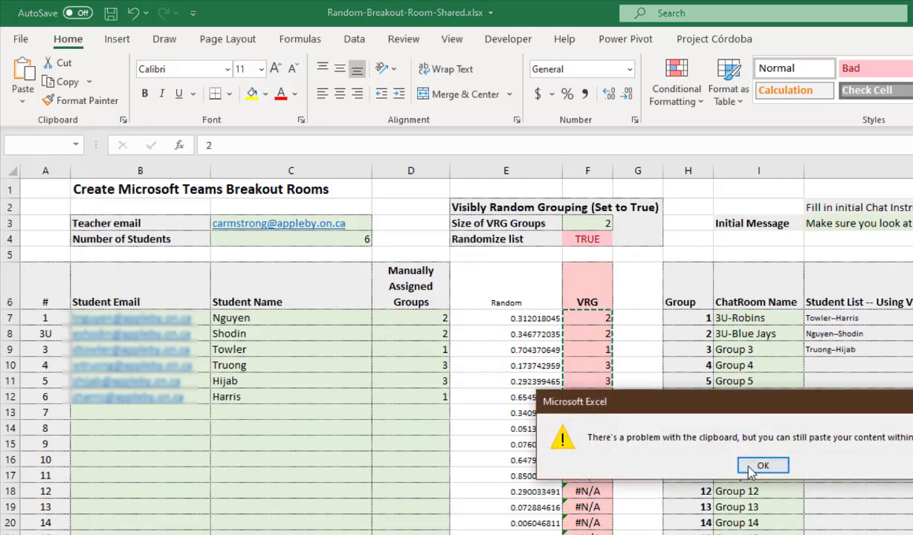
left_click(738, 458)
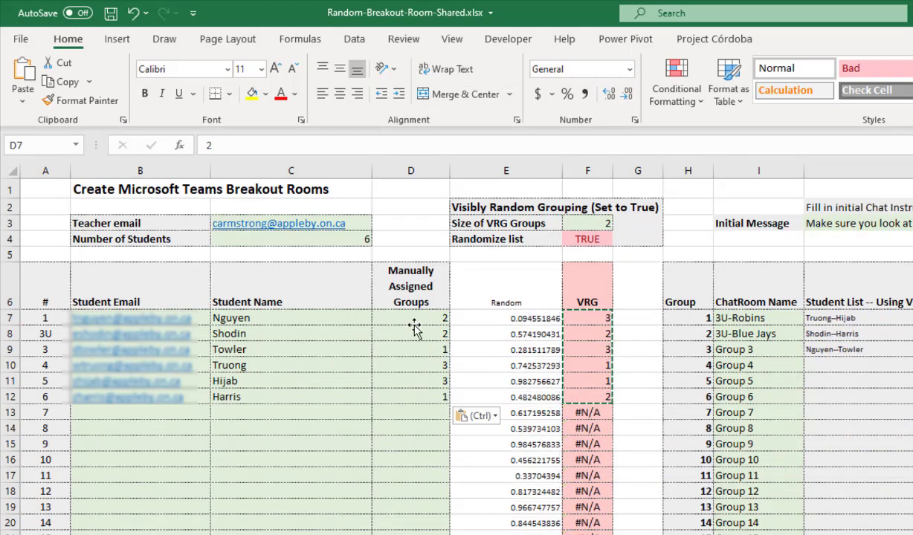
left_click(23, 102)
left_click(28, 217)
left_click(387, 393)
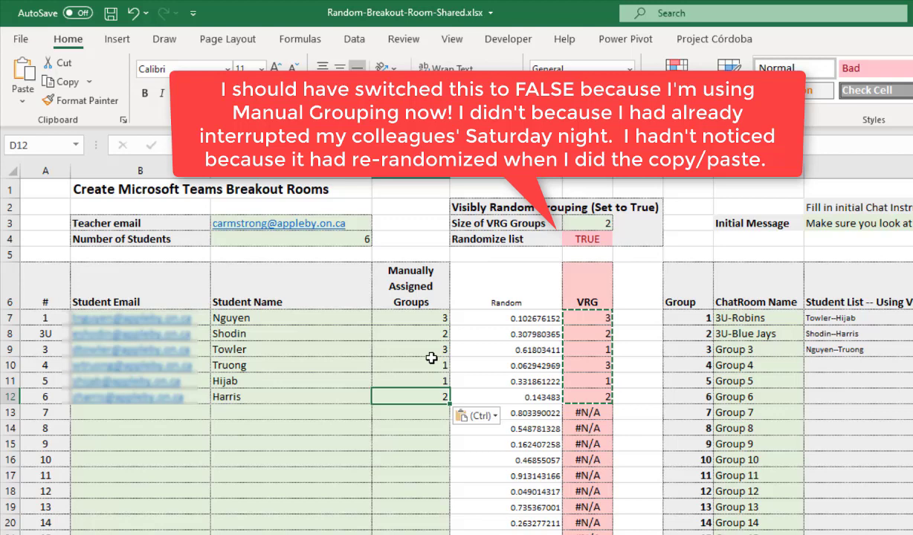
- Change the manually assigned groups of the second and third students, setting D8 to 3 and D9 to 2
left_click(415, 331)
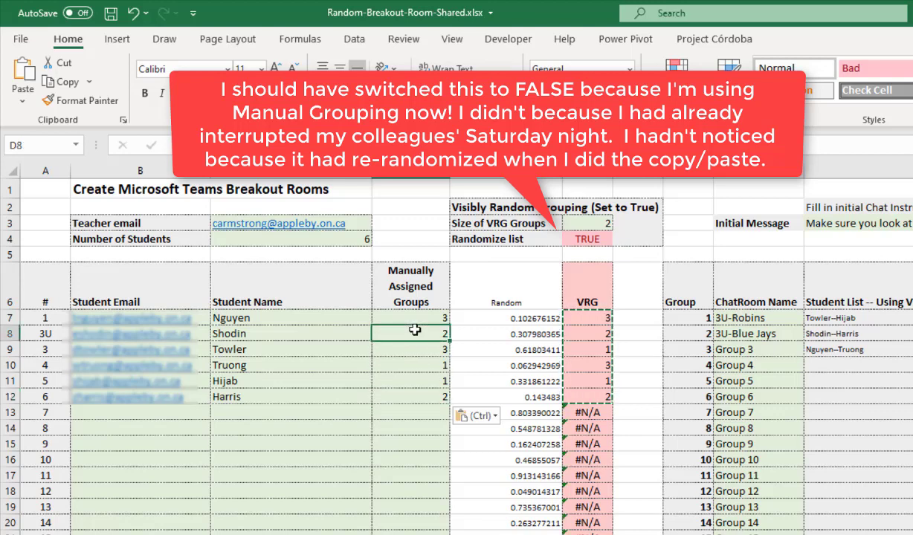
key("Down")
key("Down")
key("Up")
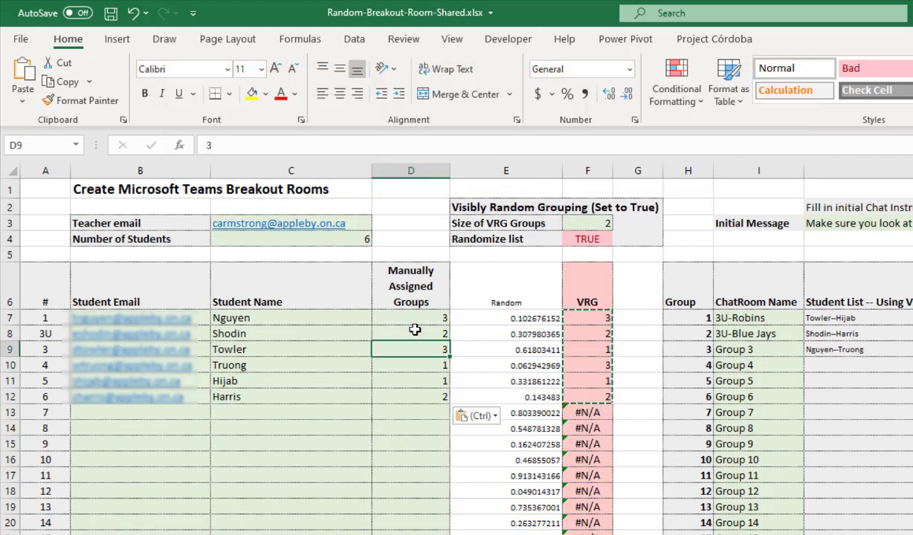
key("Up")
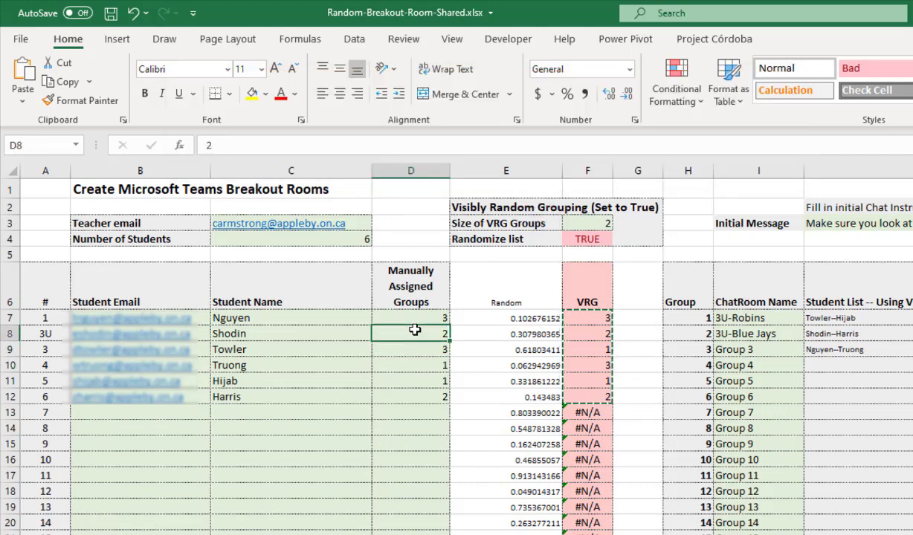
type("3")
key("Return")
type("2")
key("Return")
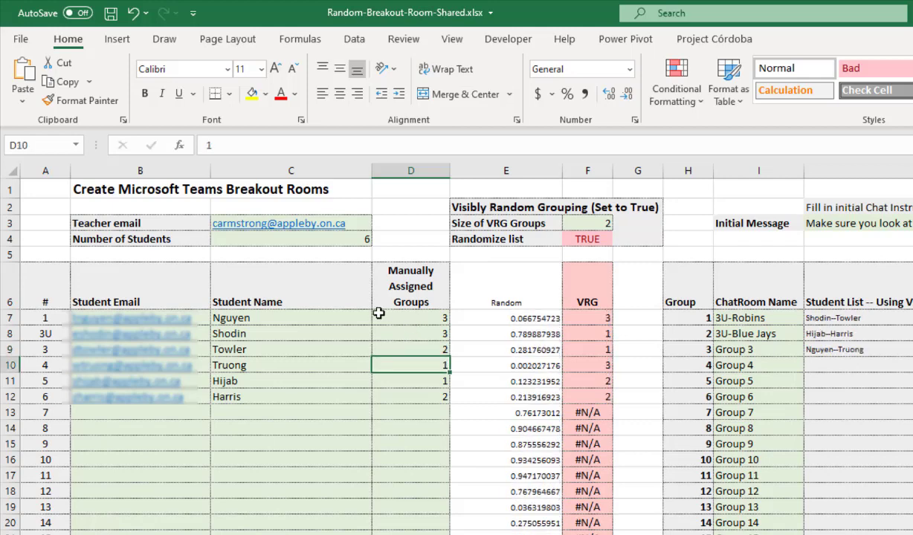
- Examine the student lists per chat room, the initial message in J3 and the chat link formula in K7
left_click(412, 381)
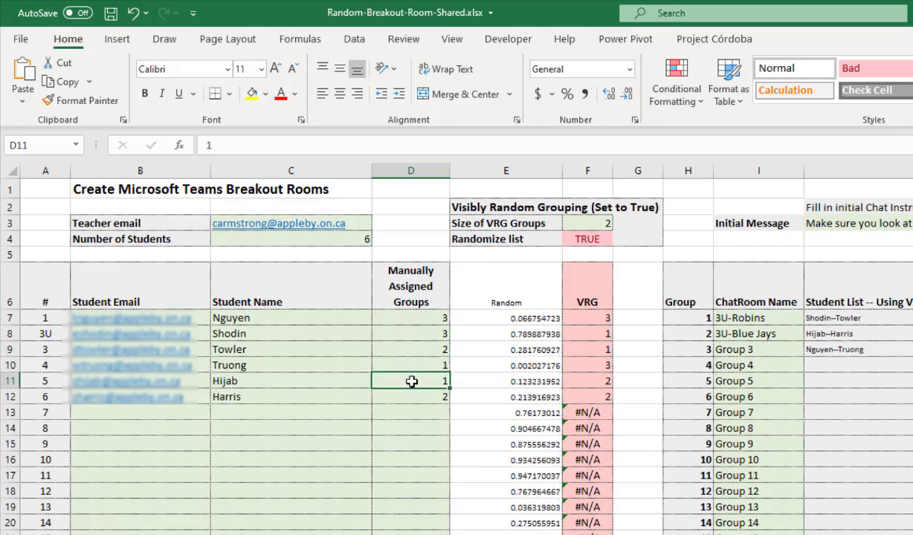
left_click(814, 318)
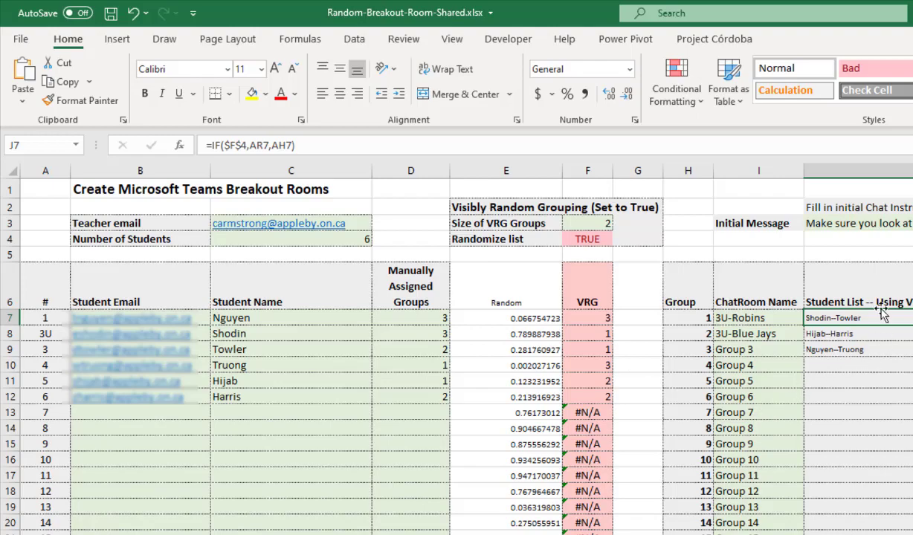
left_click(806, 222)
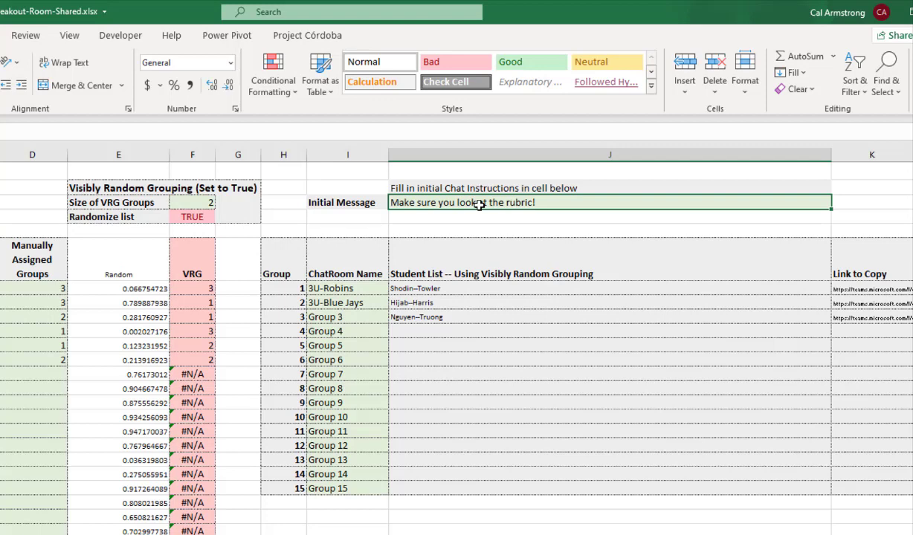
left_click(468, 303)
left_click(475, 290)
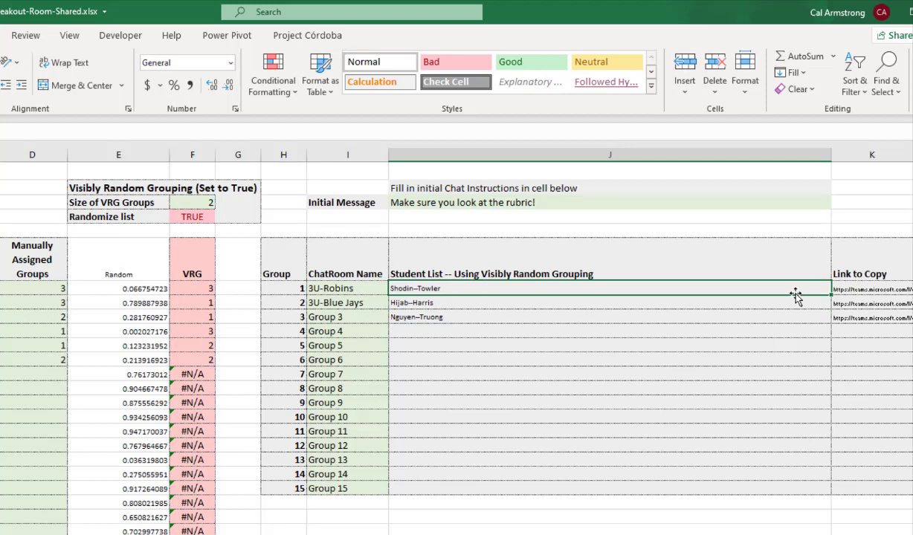
left_click(848, 290)
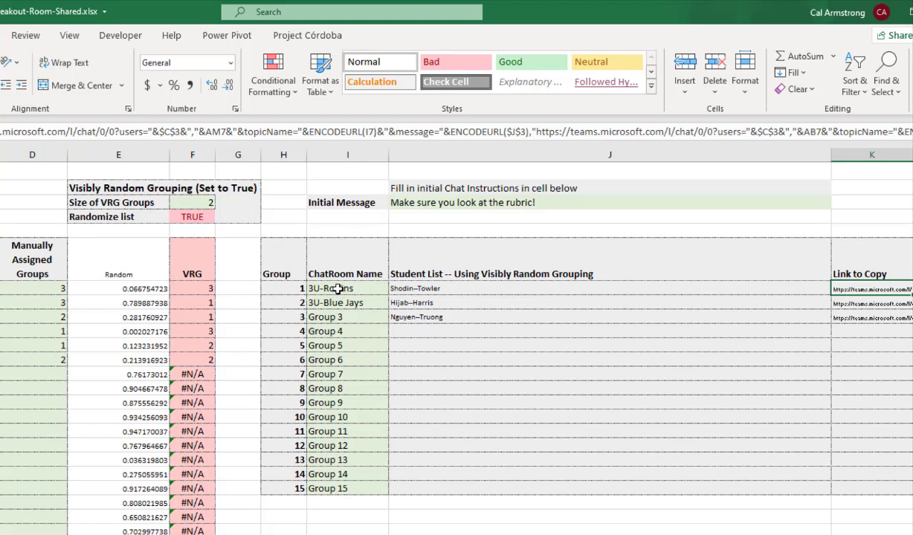
- Copy the chat room names, student lists and links of groups 1 to 3 into the blank OneNote page, and widen the note container
mouse_move(338, 289)
left_mouse_down()
mouse_move(377, 309)
mouse_move(703, 321)
mouse_move(786, 297)
mouse_move(847, 324)
left_mouse_up()
right_click(766, 310)
left_click(790, 341)
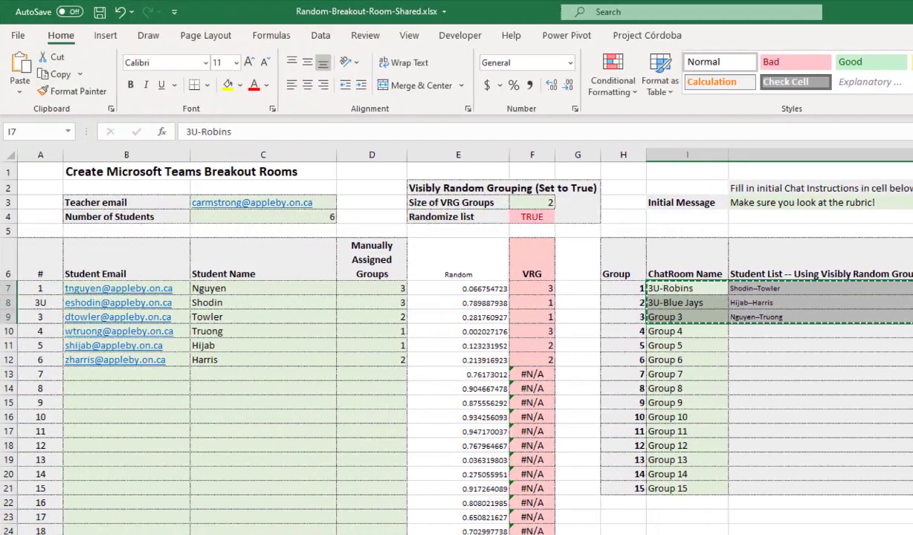
key("alt+Tab")
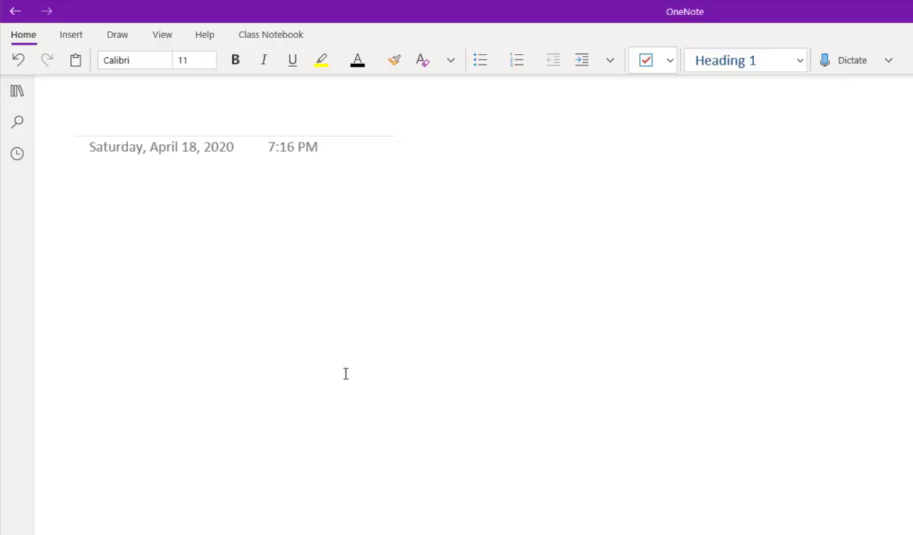
left_click(137, 238)
key("ctrl+v")
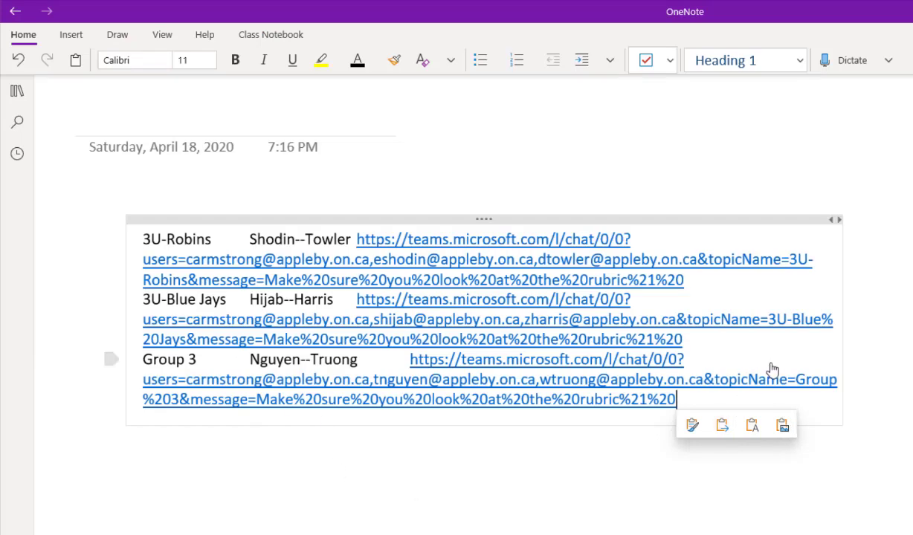
left_click_drag(862, 217, 910, 219)
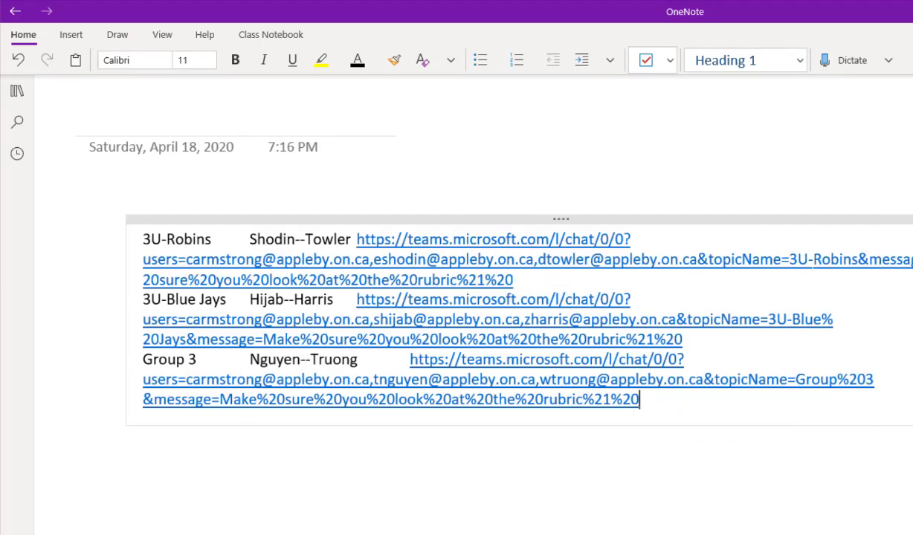
- Replace the display text of the 3U-Robins chat link with "3URobins", keeping its address
right_click(477, 257)
mouse_move(541, 374)
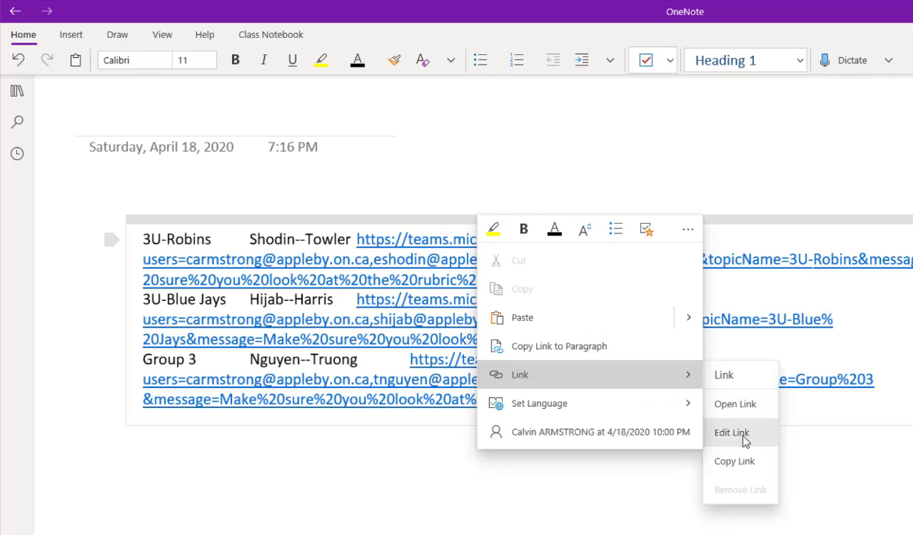
left_click(731, 432)
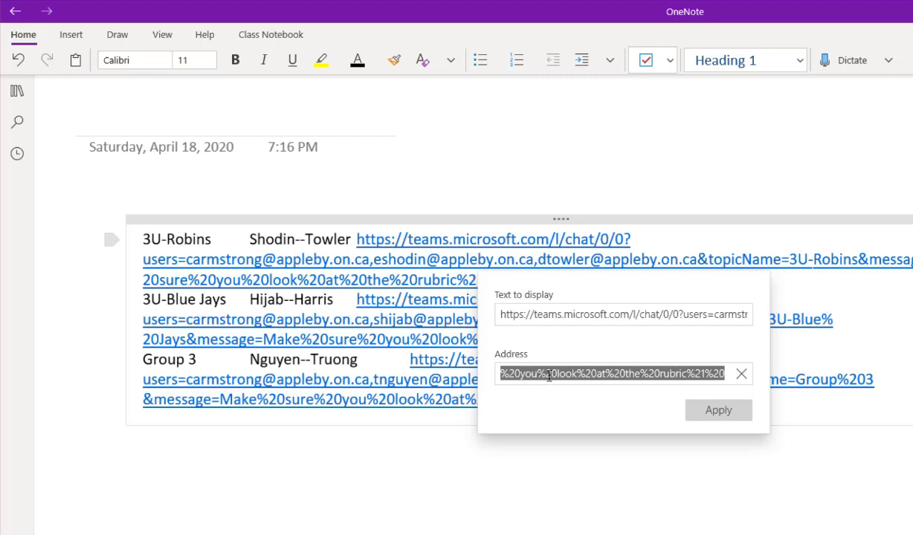
left_click(514, 314)
left_click(564, 314)
triple_click(565, 314)
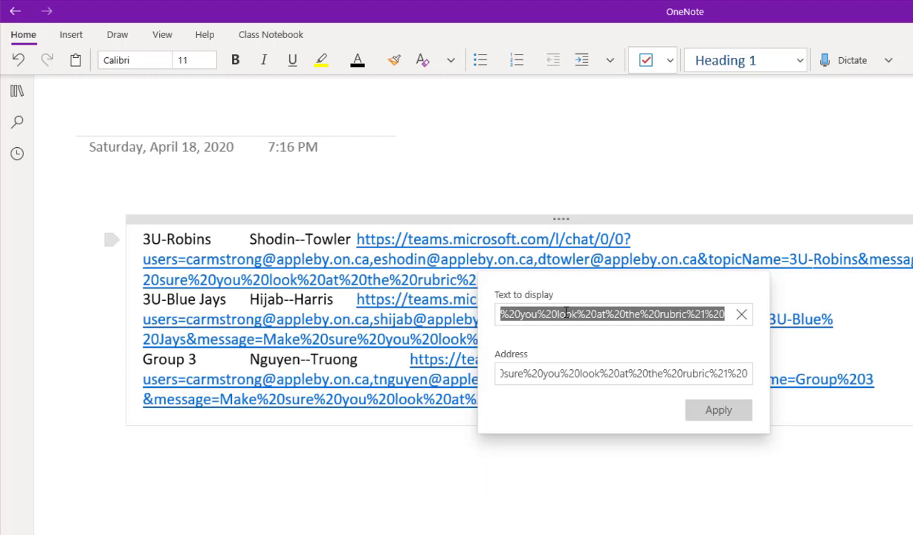
type("3URobins")
key("Return")
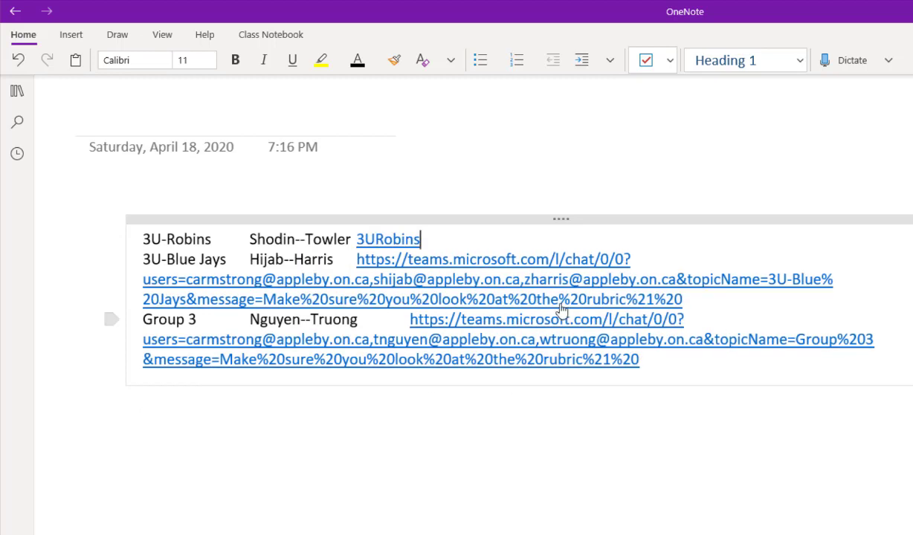
- Replace the display text of the 3U-Blue Jays chat link with "3UBlue Jays", keeping its address
right_click(530, 280)
right_click(480, 305)
mouse_move(531, 401)
left_click(738, 480)
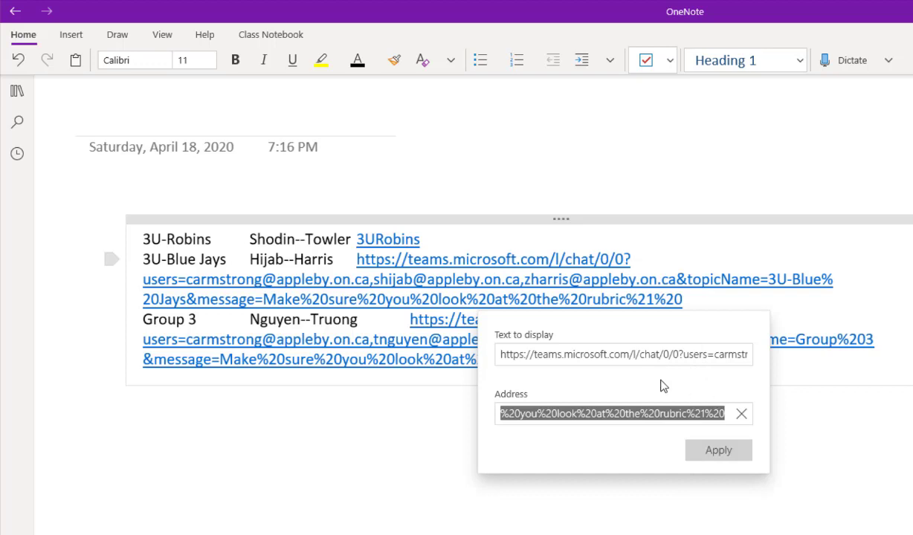
left_click(643, 357)
type("3U")
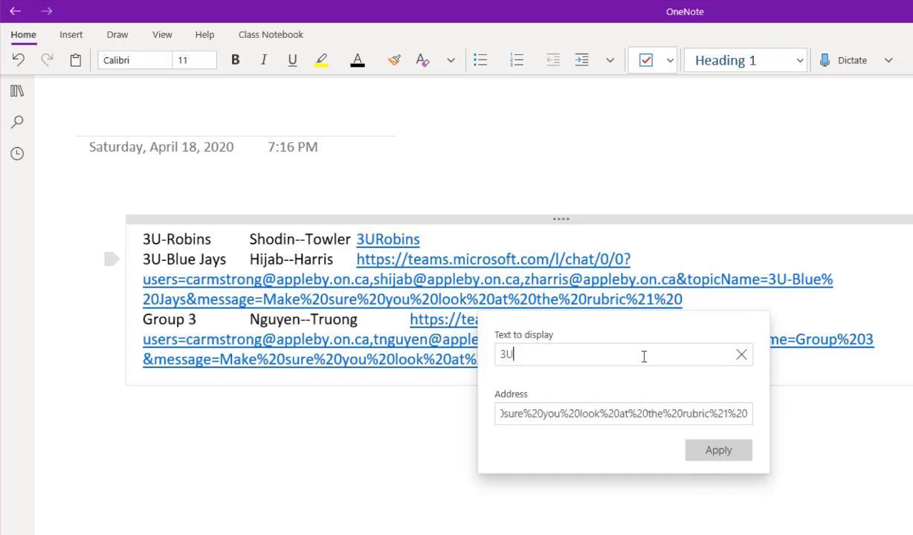
type("Blue Jays")
key("Return")
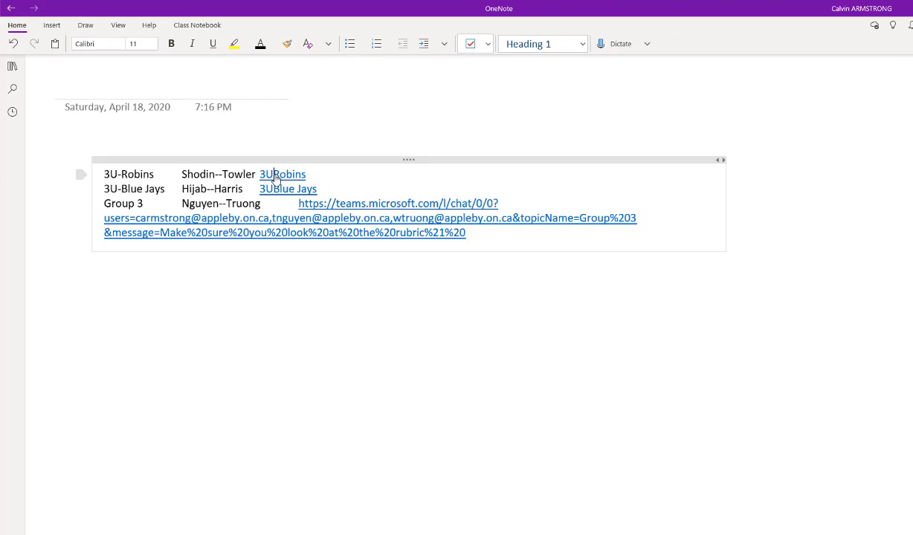
- Open the 3URobins link in Microsoft Teams and send the prefilled message "Make sure you look at the rubric!" to start the group chat
left_click(274, 175)
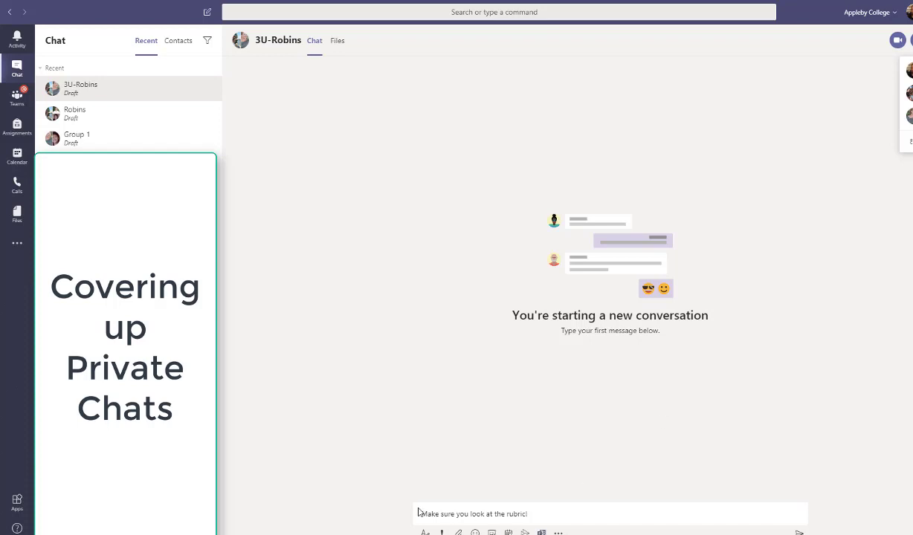
left_click(530, 512)
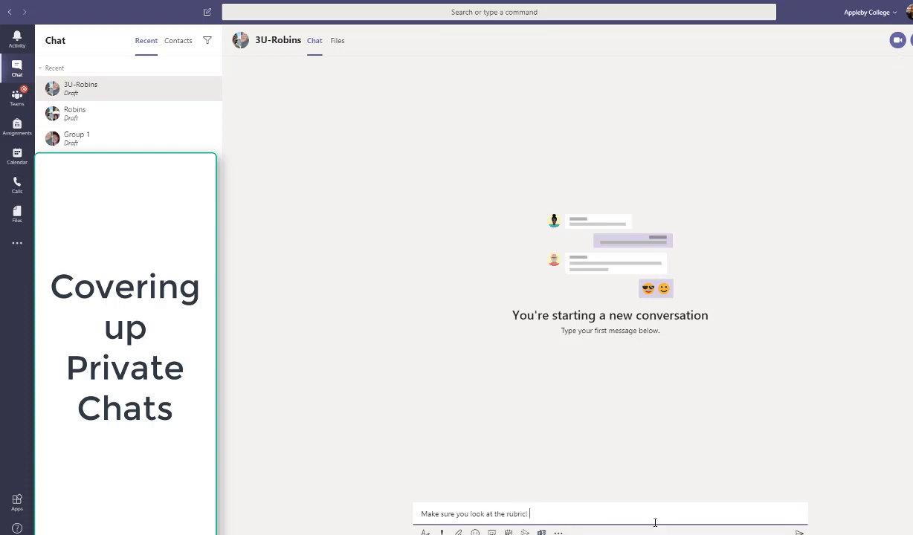
key("Return")
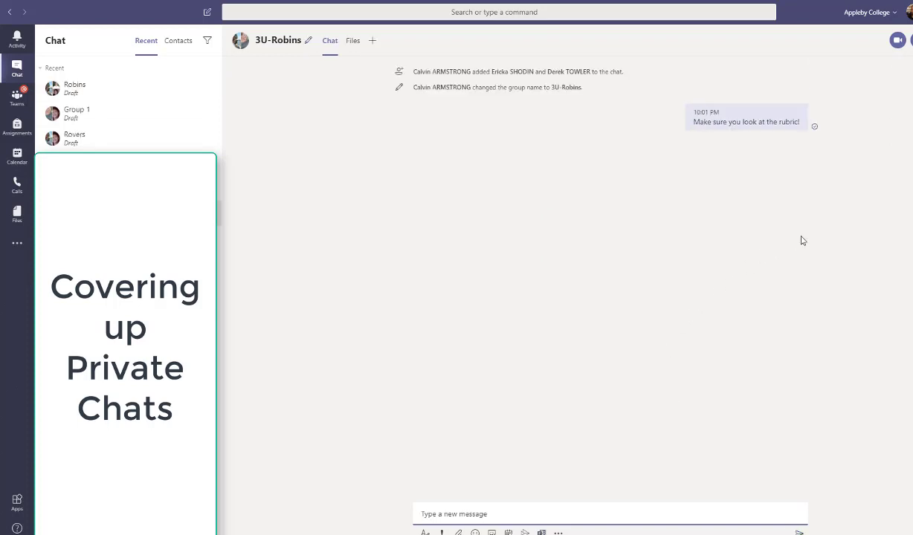
- Look at the screen-sharing choices available in the 3U-Robins chat, and dismiss them without sharing
left_click(911, 40)
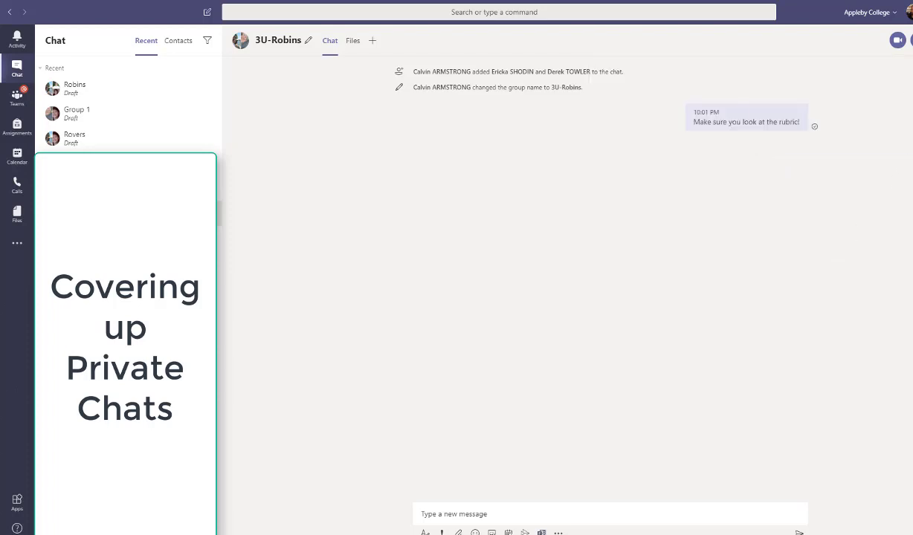
left_click(910, 40)
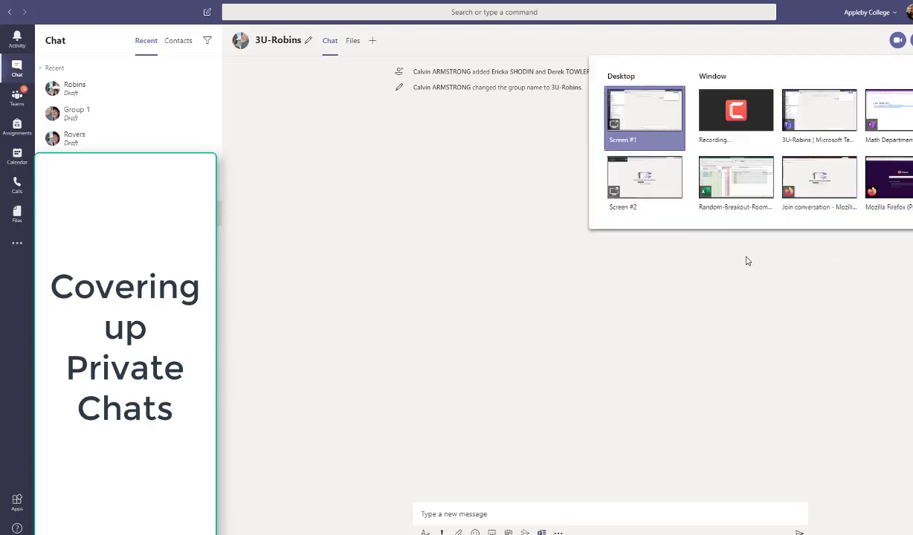
left_click(729, 363)
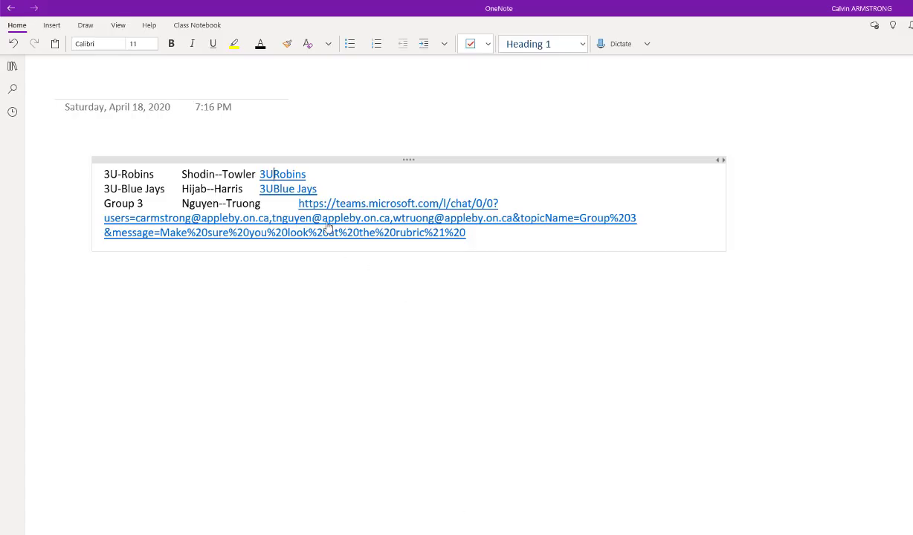
- Open the 3UBlue Jays link in Microsoft Teams and send its prefilled message "Make sure you look at the rubric!"
left_click(334, 257)
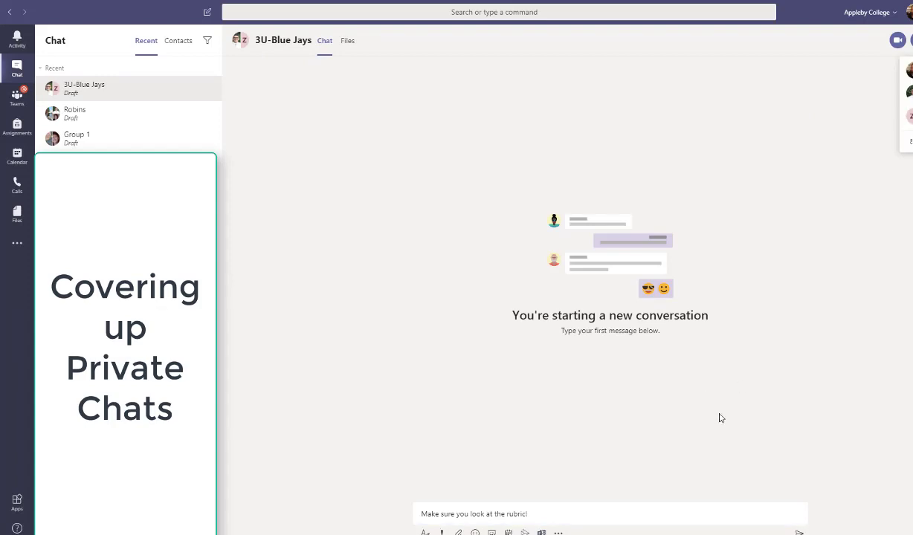
key("Return")
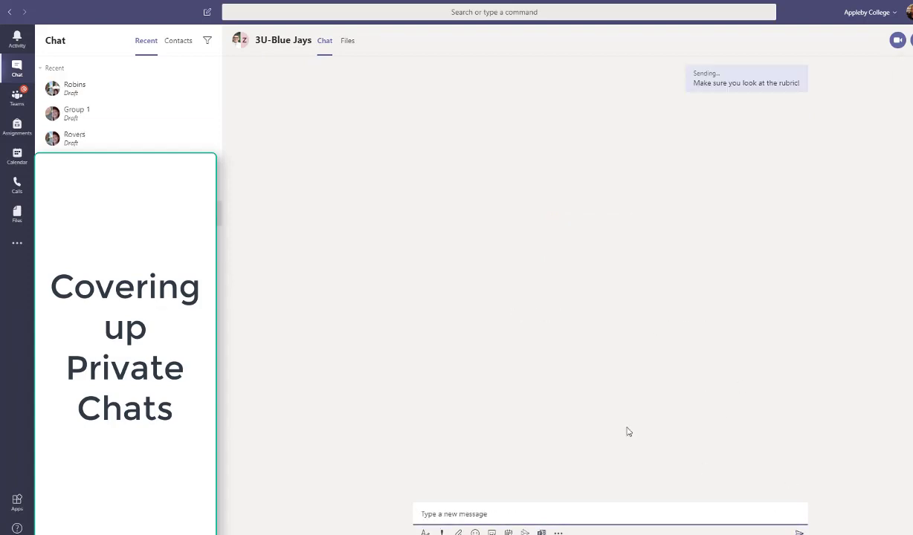